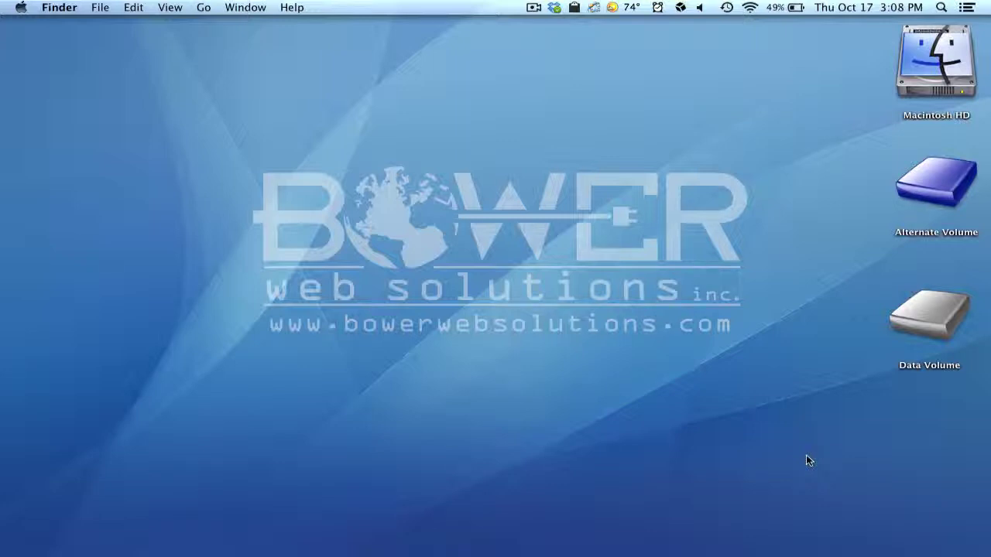
Bring Safari forward on the Bower Web Solutions WP Demo1 Home page and scroll through it.
key("super+Tab")
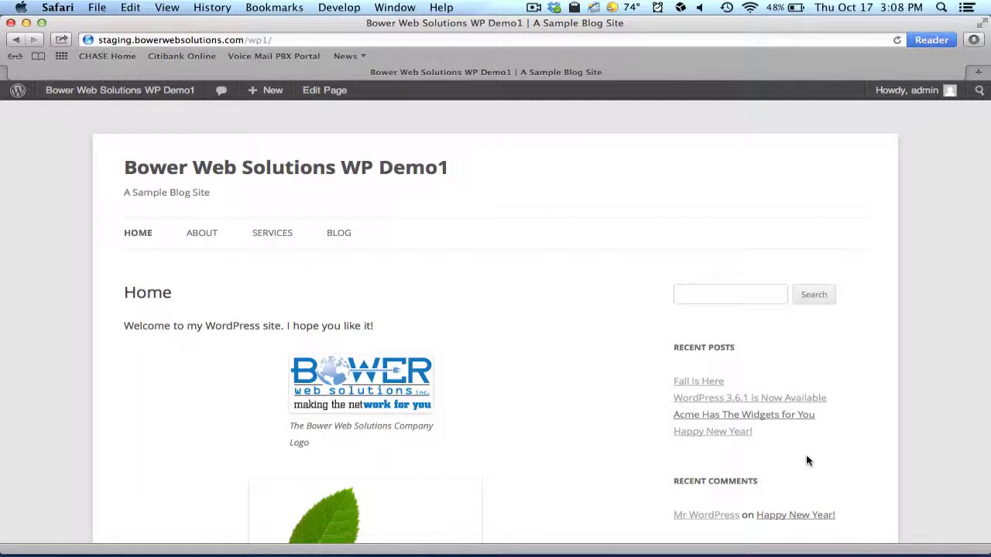
scroll(909, 451, "down", 1)
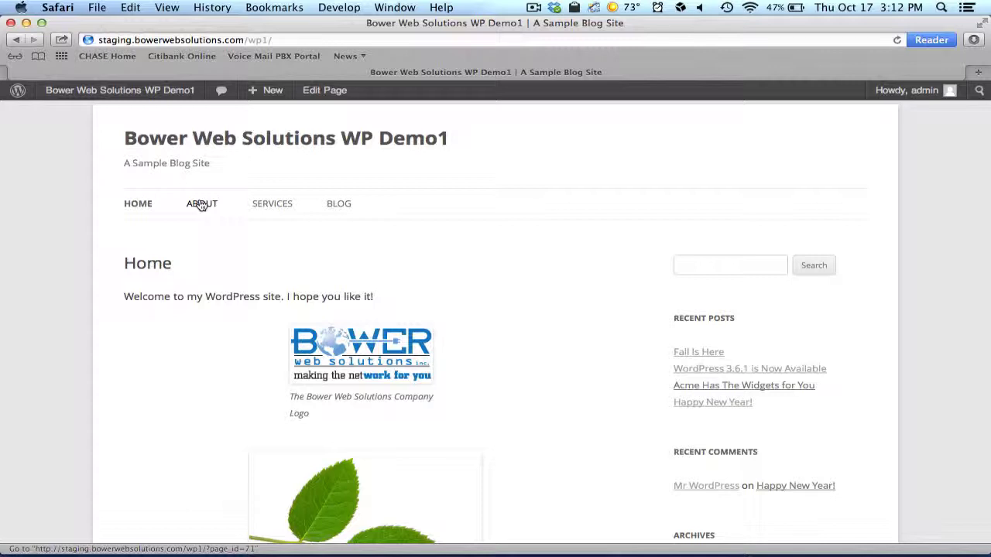
Go to the About page from the site menu and scroll through its content.
left_click(200, 204)
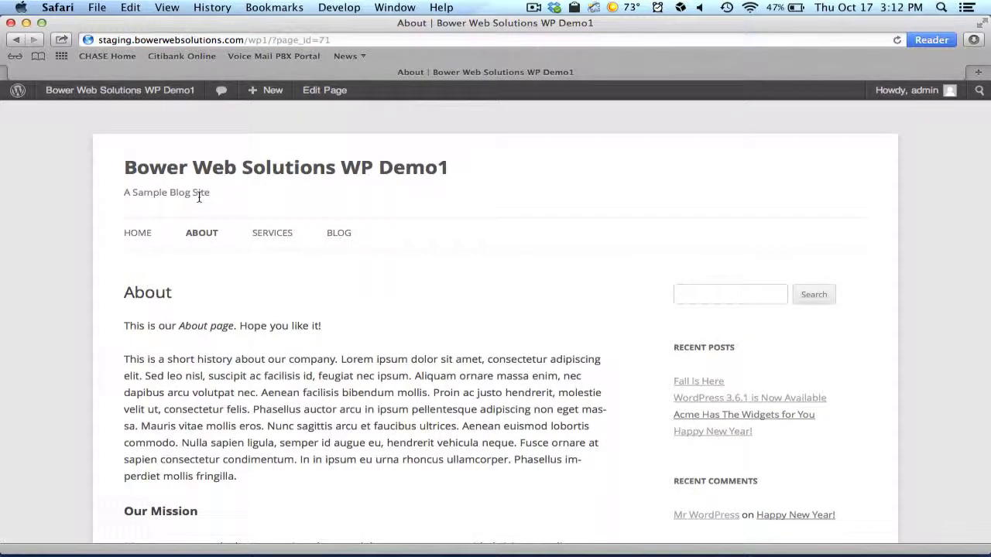
scroll(199, 196, "down", 2)
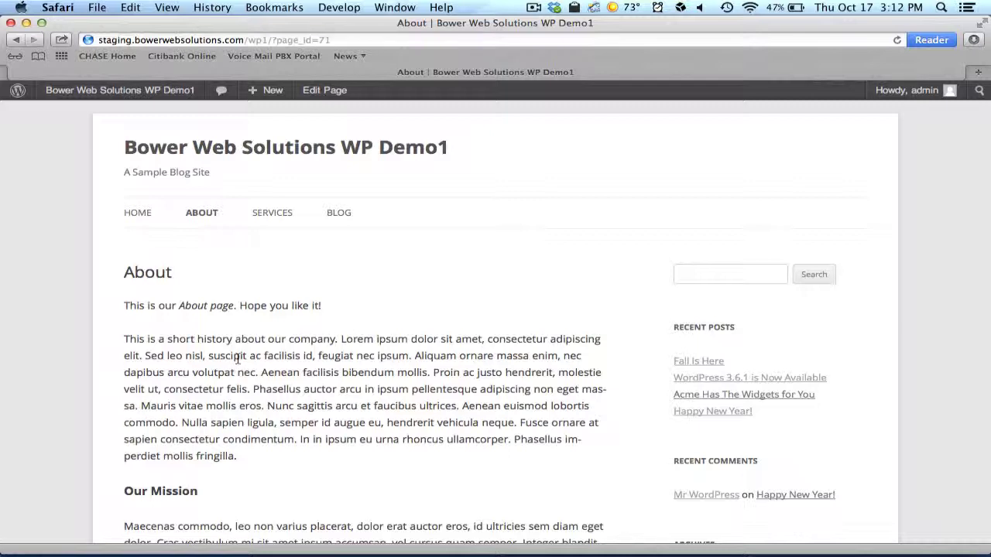
scroll(662, 374, "down", 1)
Edit the About page and add an empty paragraph after 'Hope you like it!'.
left_click(315, 96)
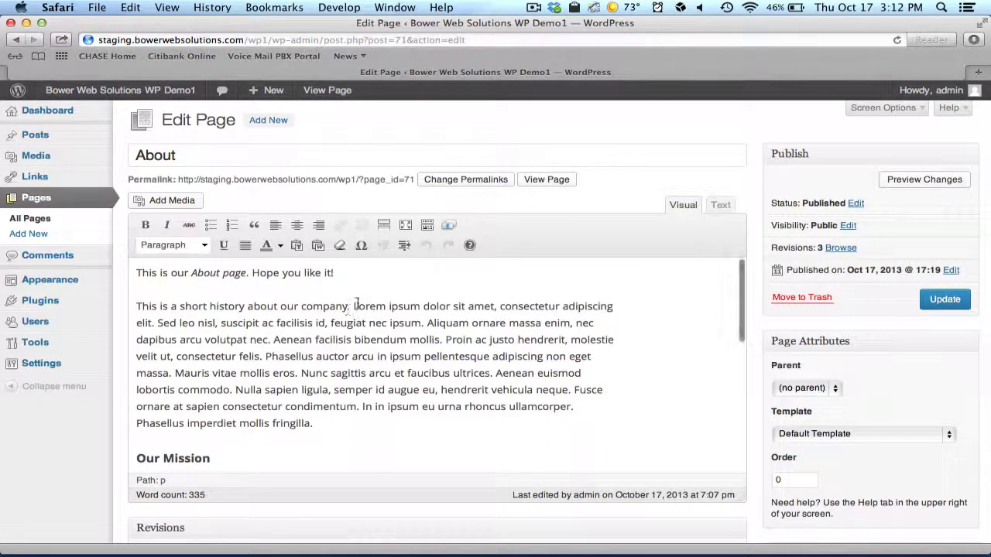
left_click(354, 271)
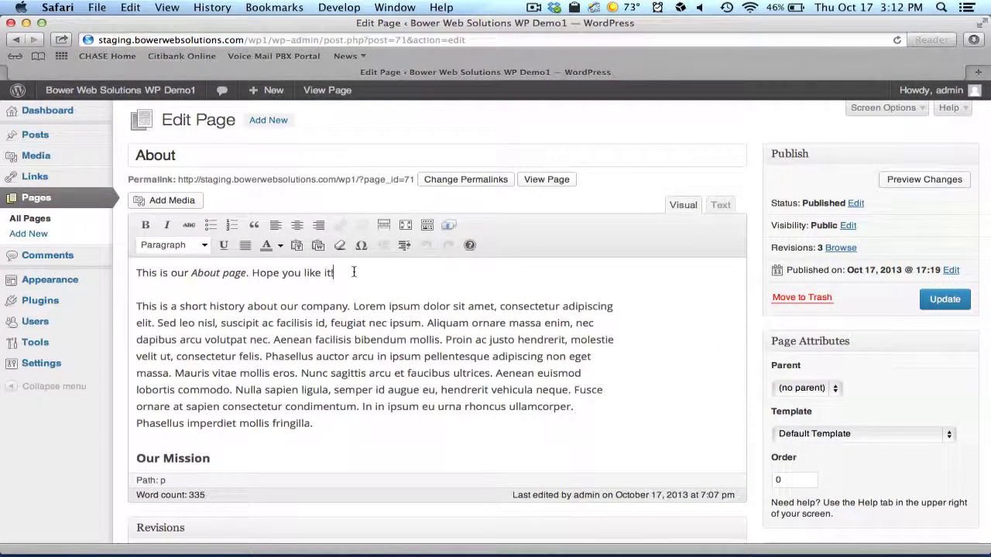
key("Return")
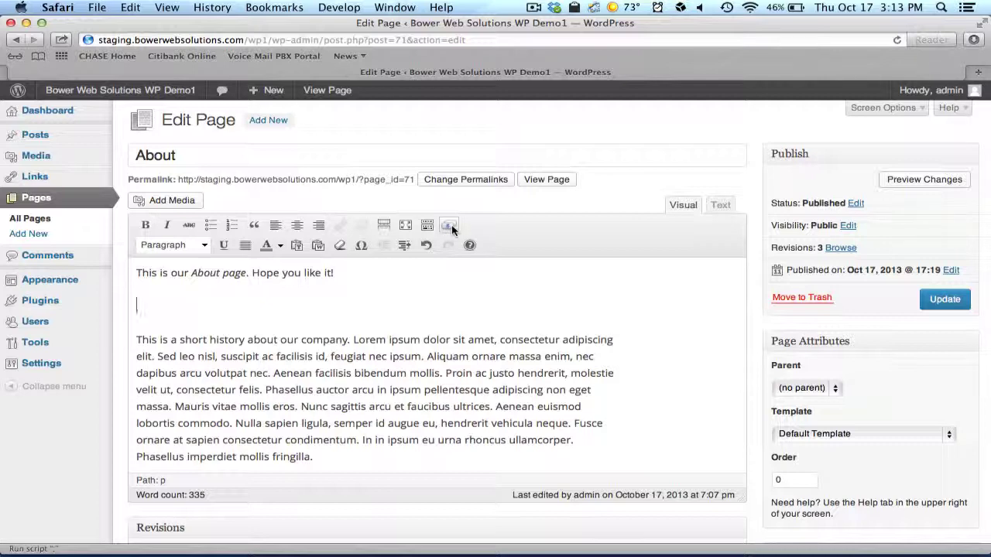
Start a Short Code Press Box shortcode with the Normal template and width 400.
left_click(451, 225)
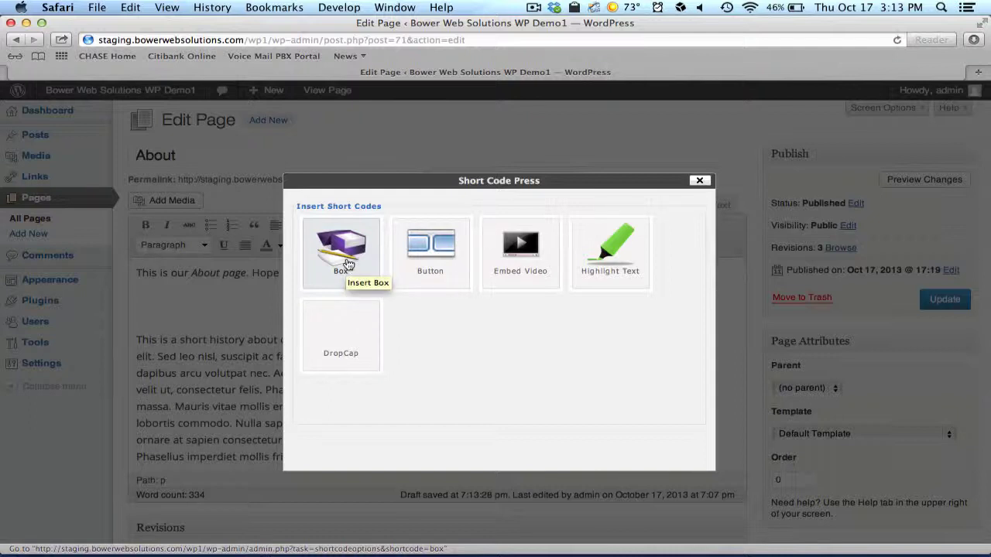
left_click(348, 264)
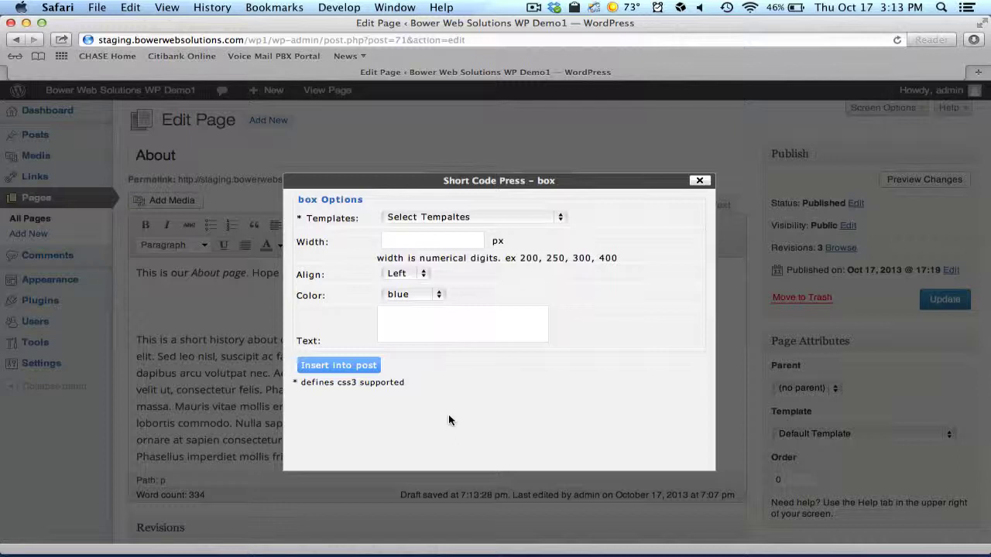
left_click(435, 217)
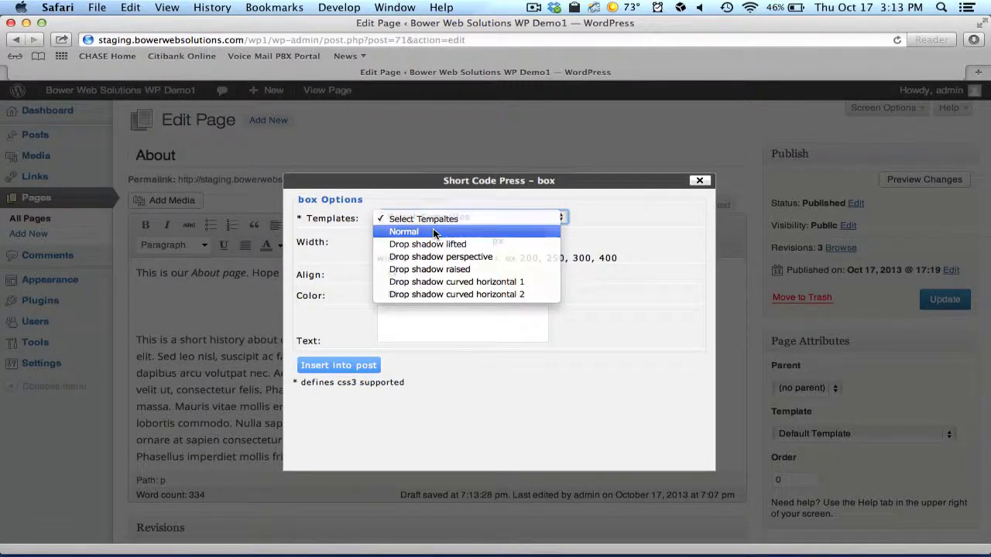
left_click(433, 229)
left_click(416, 242)
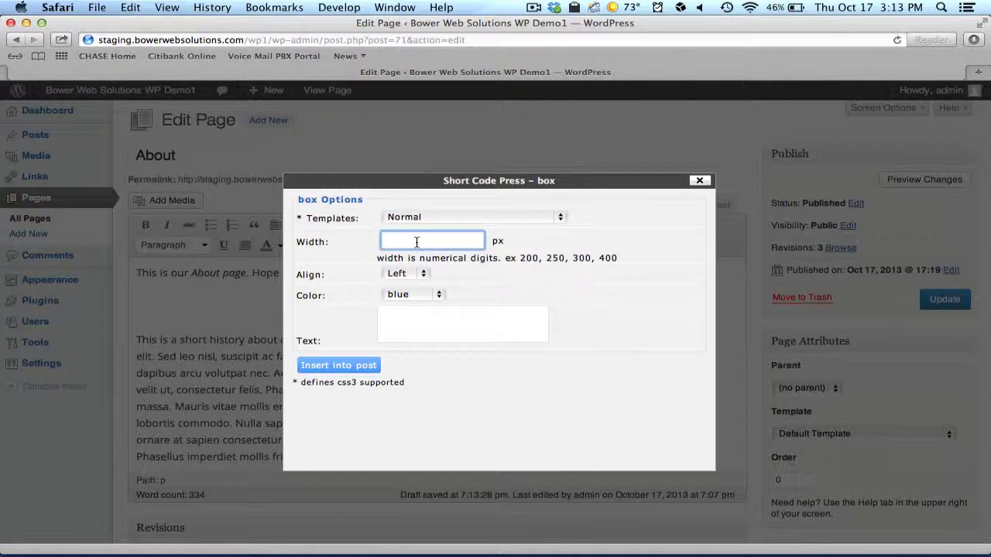
type("400")
Set the box to left alignment, red colour and the text 'Hello World!'.
left_click(404, 274)
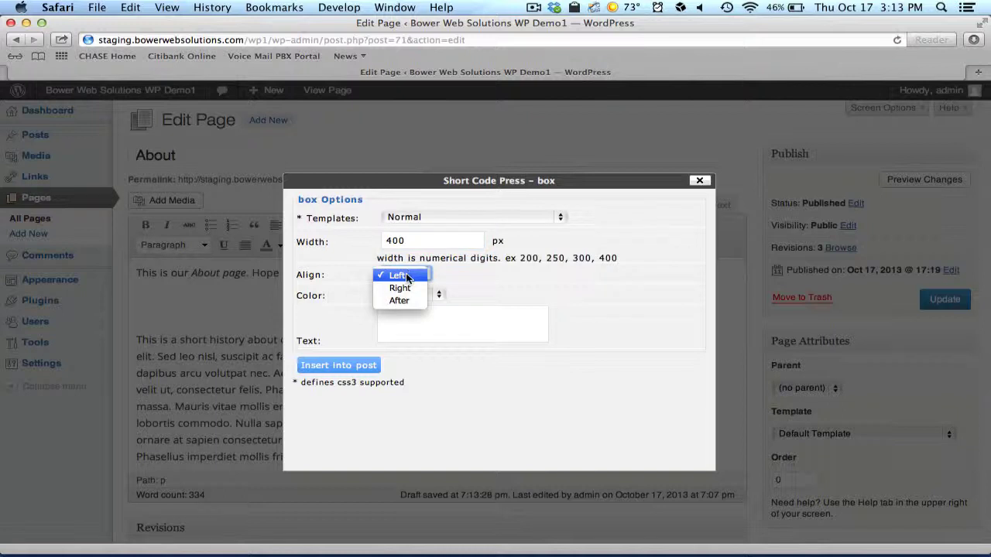
left_click(404, 276)
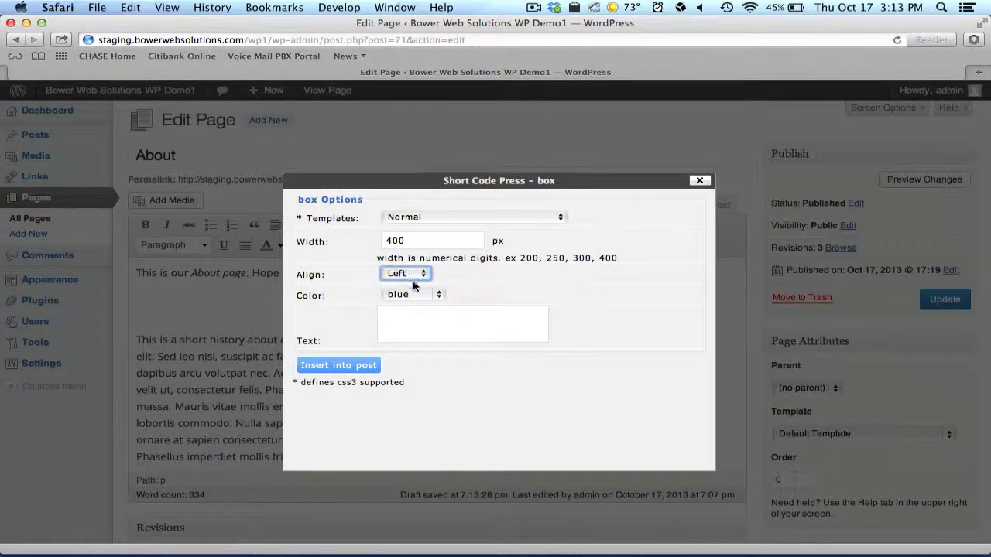
left_click(414, 295)
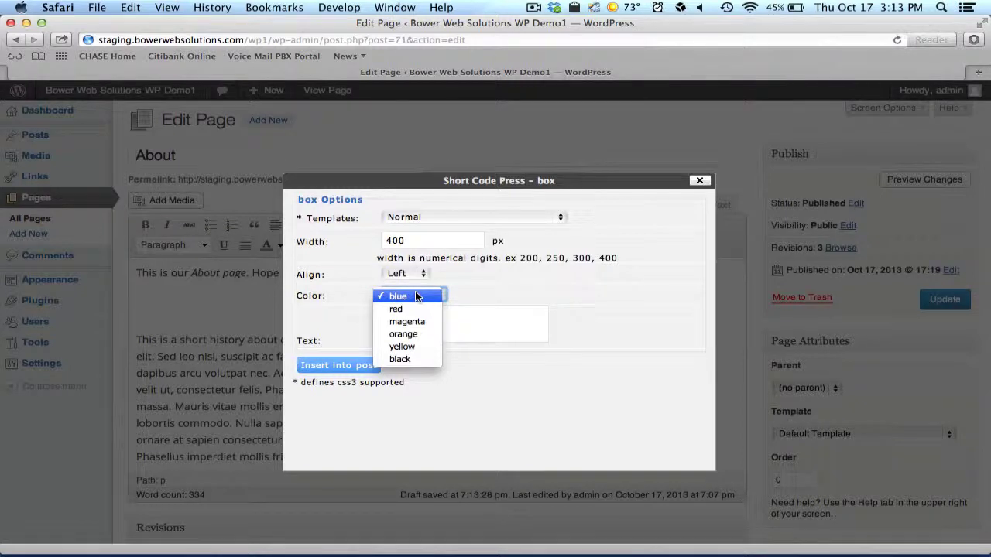
left_click(412, 309)
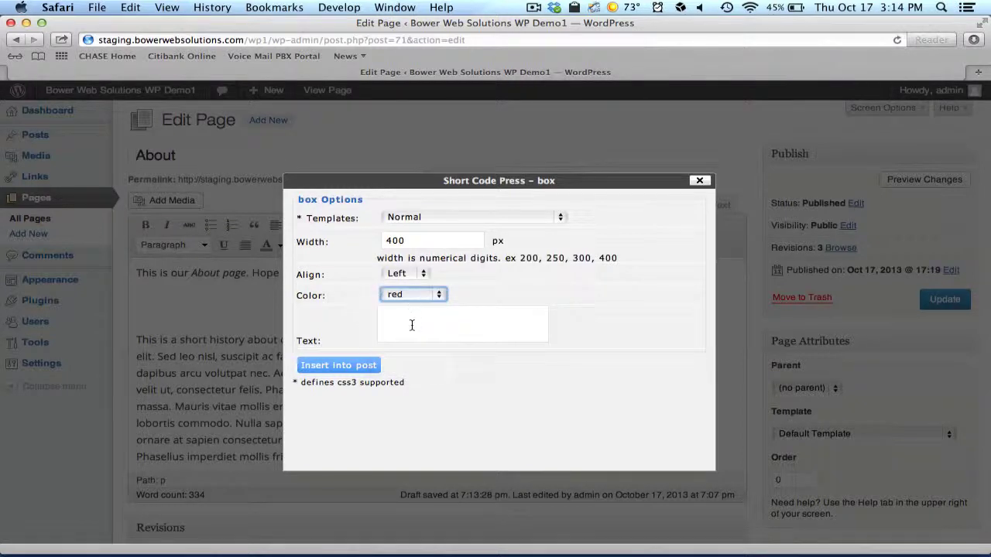
left_click(411, 325)
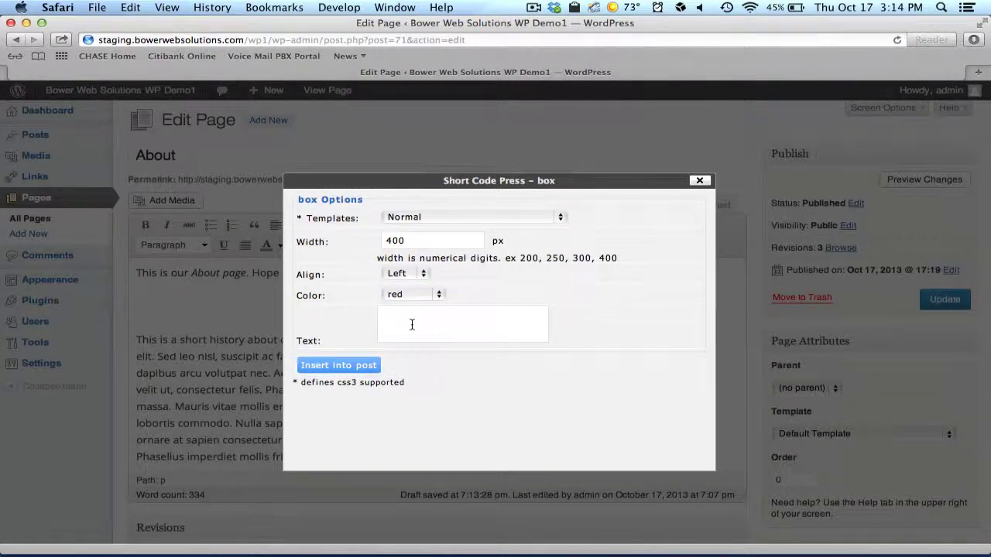
type("Hello World!")
Insert the box shortcode into the About page and update the page to 4 revisions.
left_click(346, 367)
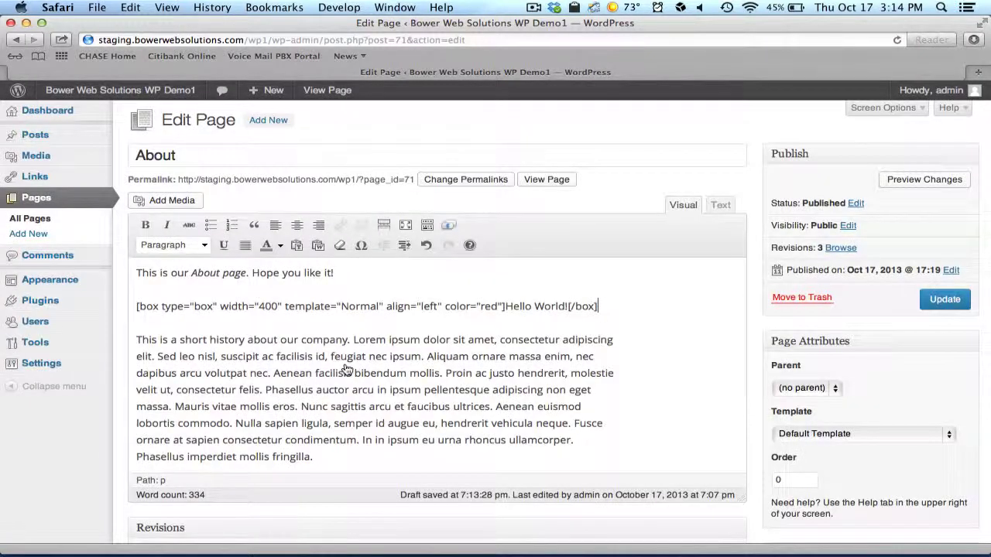
left_click_drag(623, 307, 130, 298)
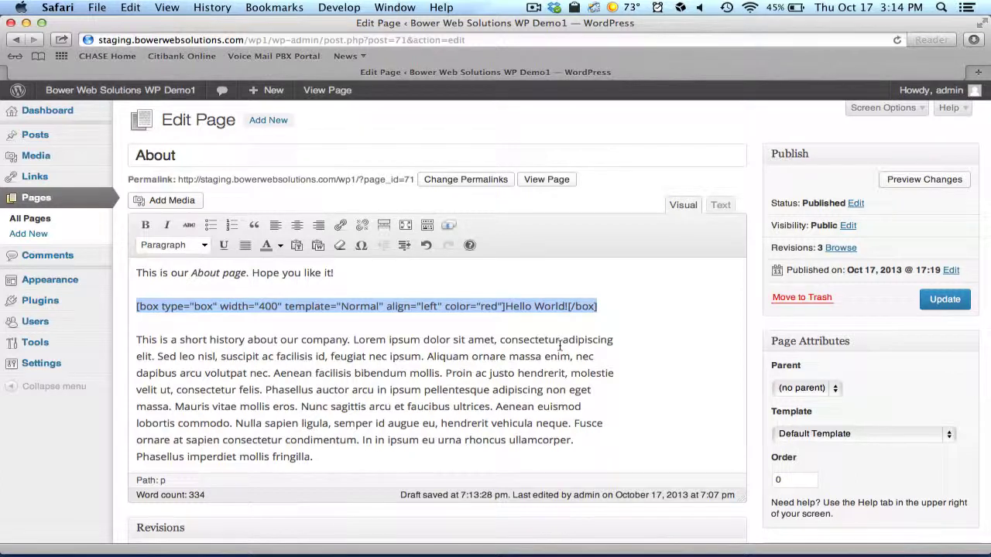
left_click(945, 299)
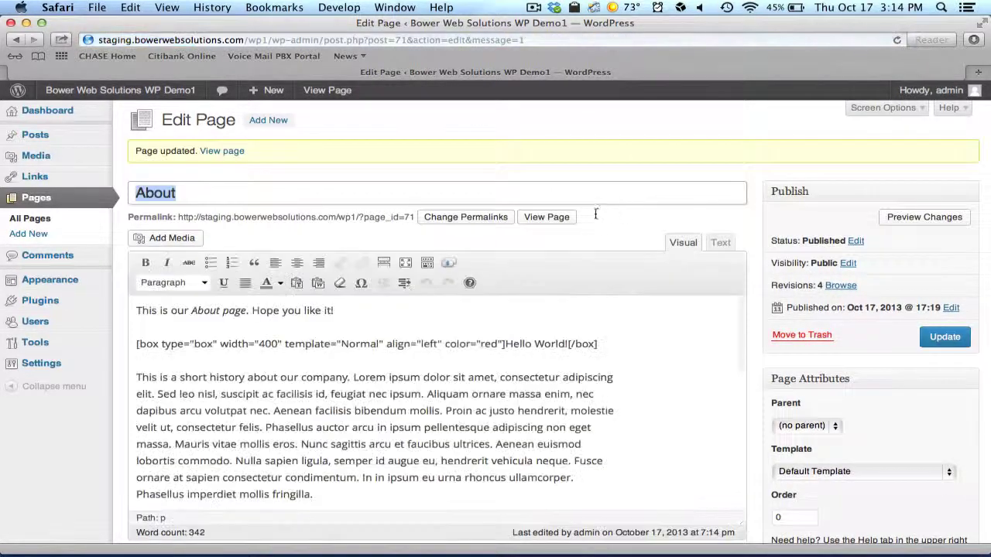
left_click(563, 221)
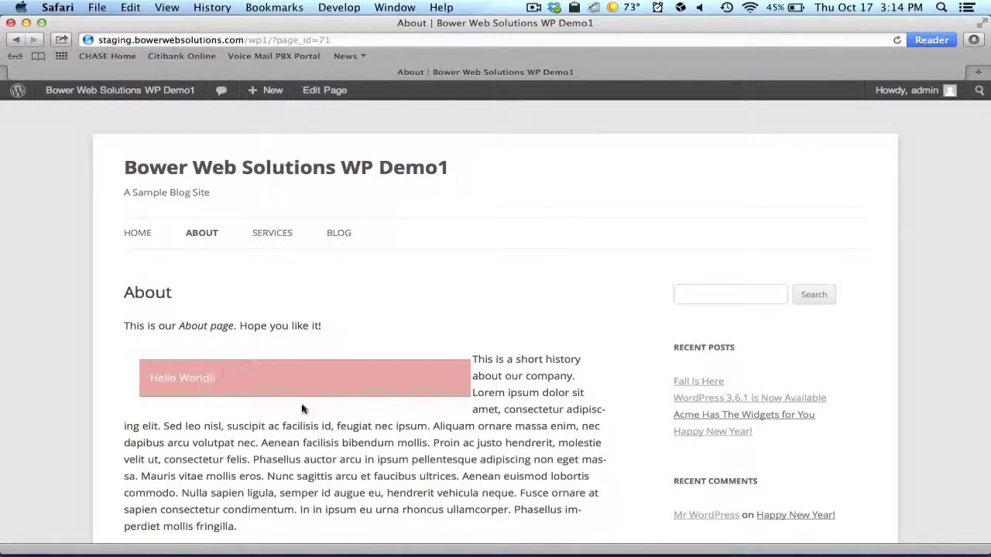
Edit the About page and split the shortcode into opening tag, 'Hello World!' and [/box] lines.
left_click(331, 94)
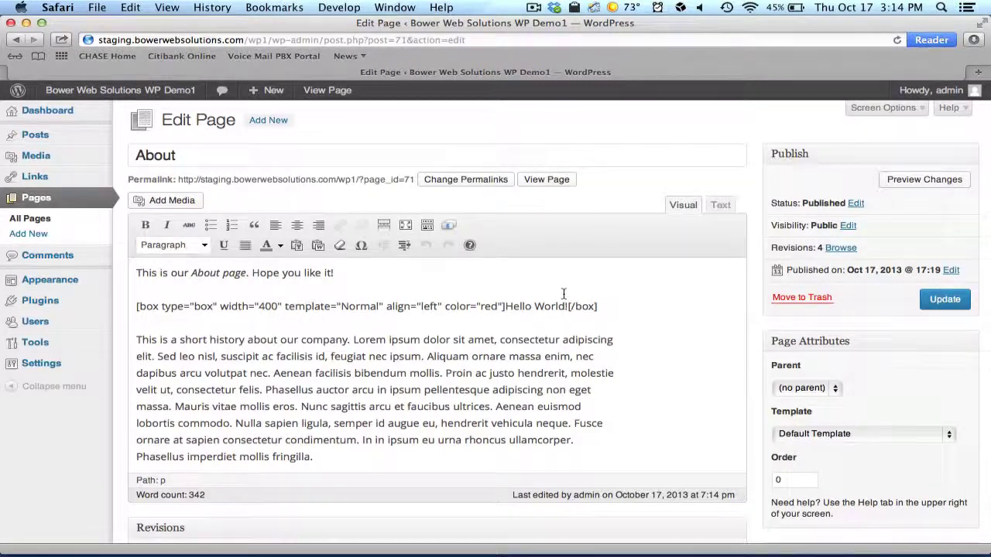
left_click_drag(605, 310, 135, 304)
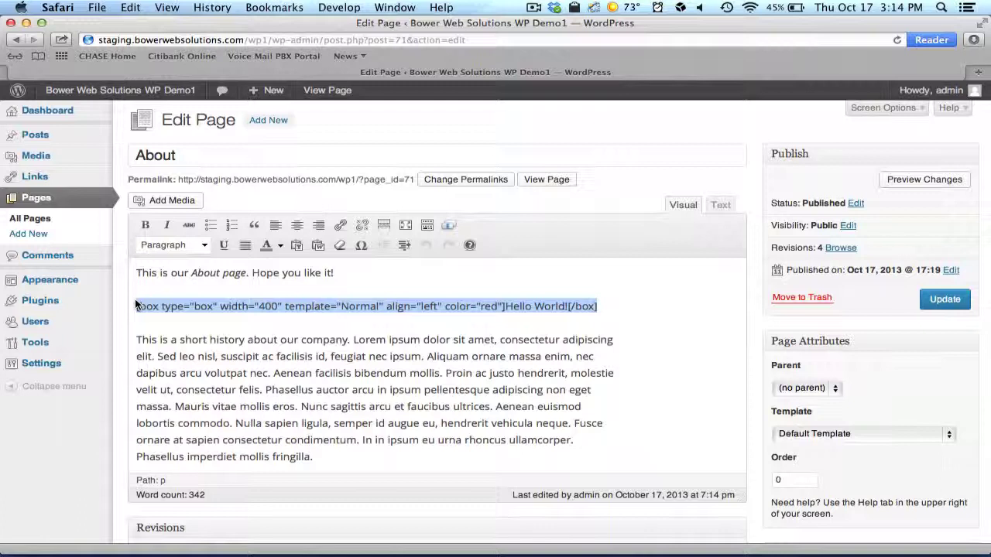
key("Down")
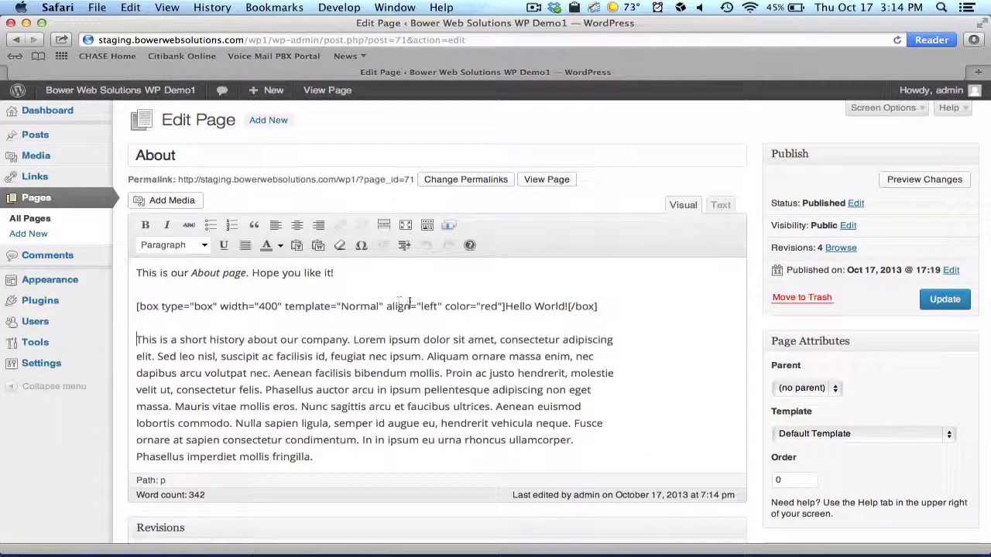
left_click(505, 305)
key("Return")
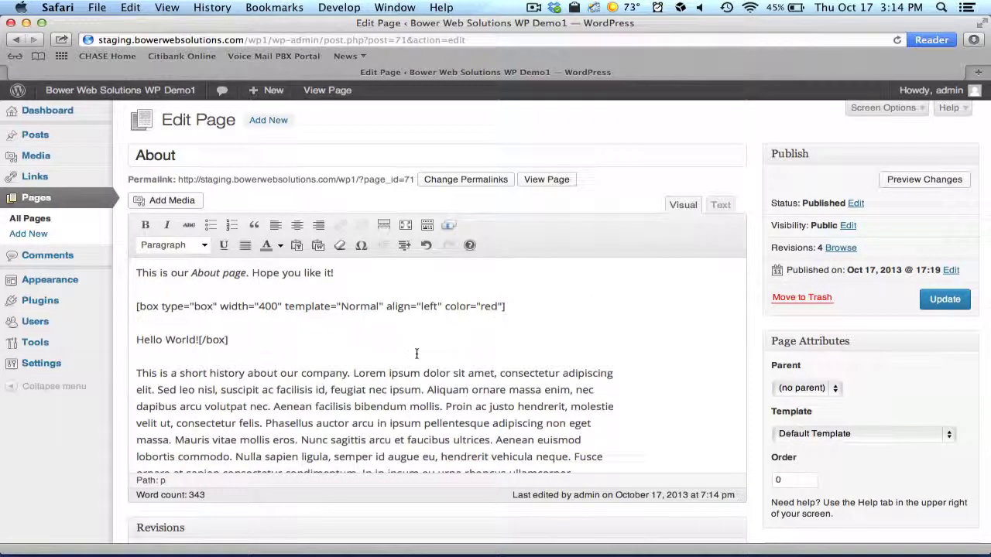
left_click(198, 339)
key("Return")
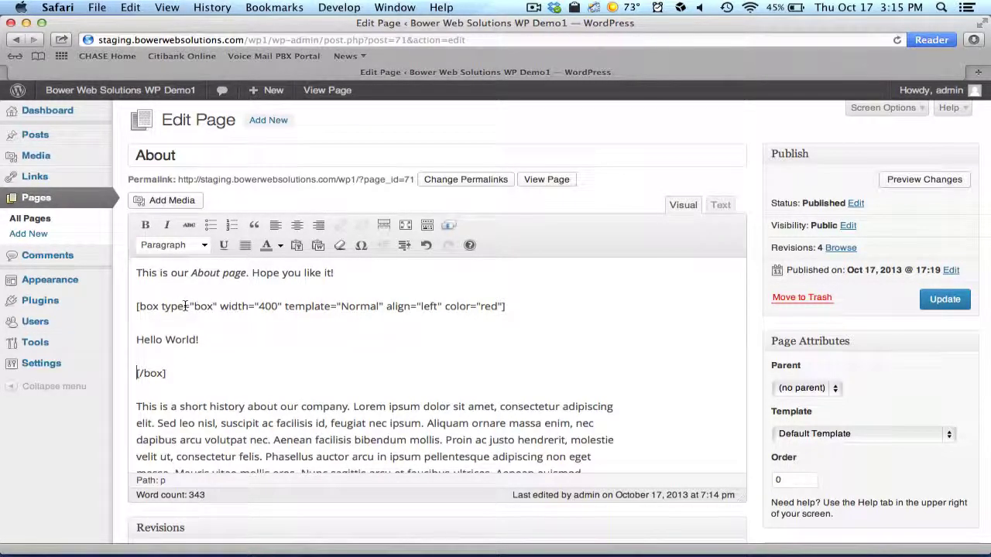
Cut the attributes from the opening box tag so it reads '[box type]'.
left_click_drag(185, 306, 502, 307)
key("super+c")
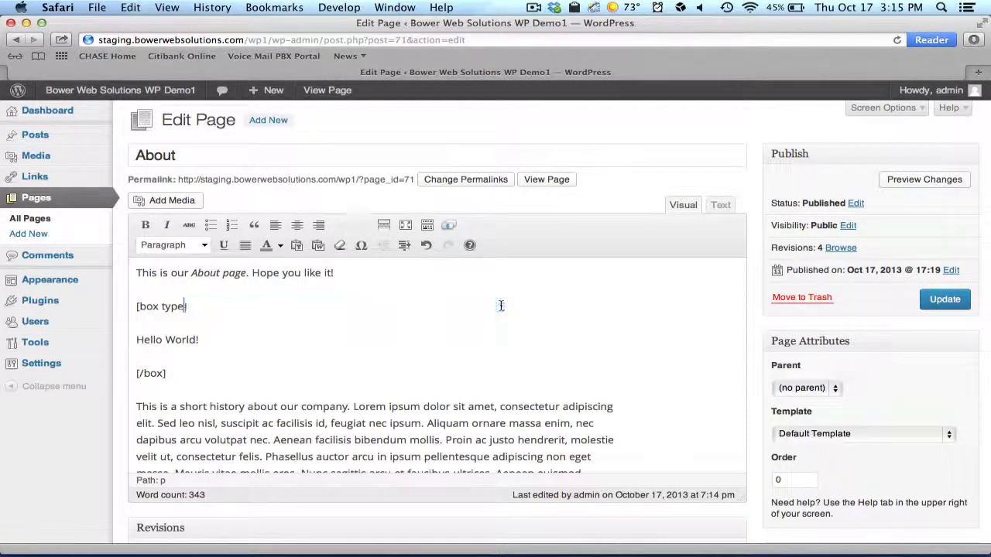
type("]")
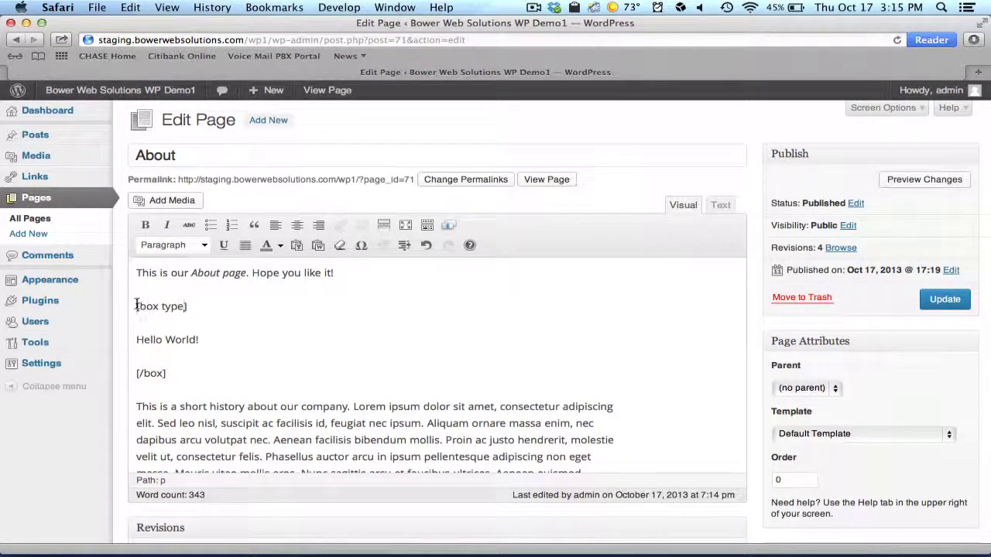
left_click_drag(136, 306, 192, 308)
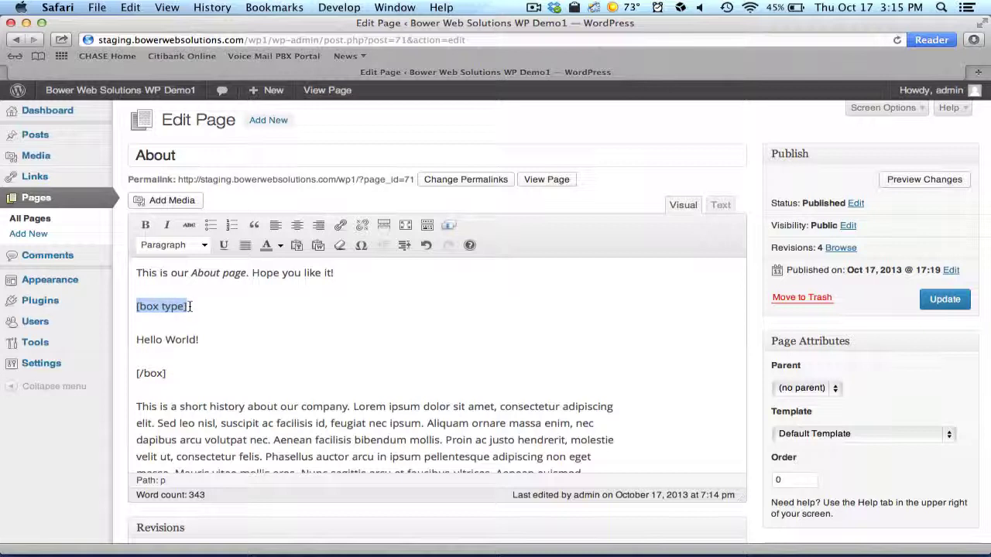
left_click(190, 308)
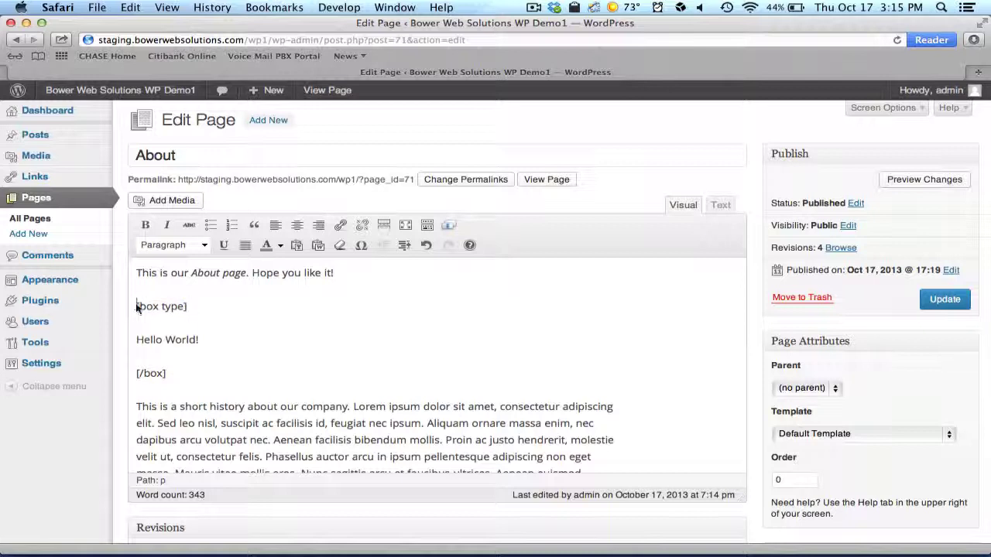
left_click_drag(137, 307, 190, 307)
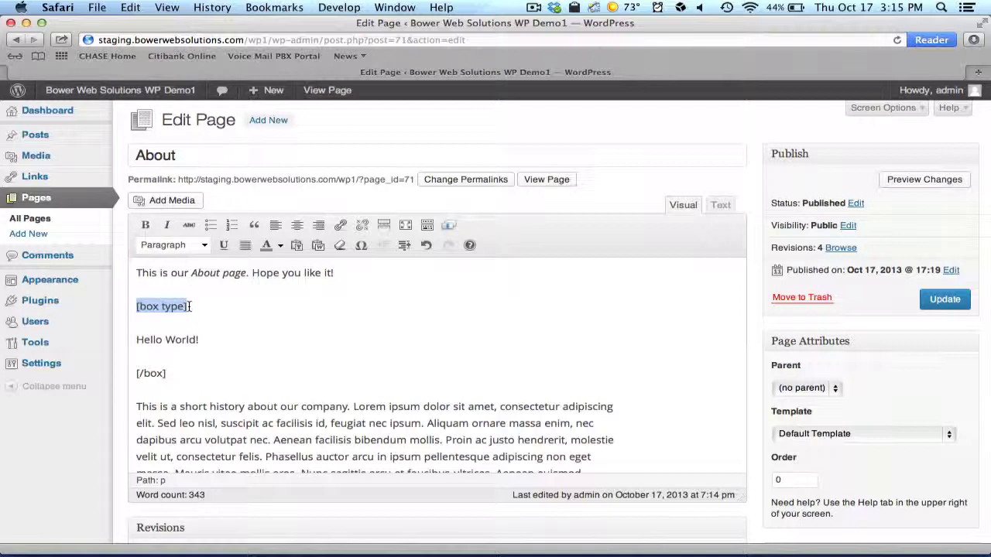
Delete the word 'type' so the opening tag reads a plain [box].
left_click(139, 325)
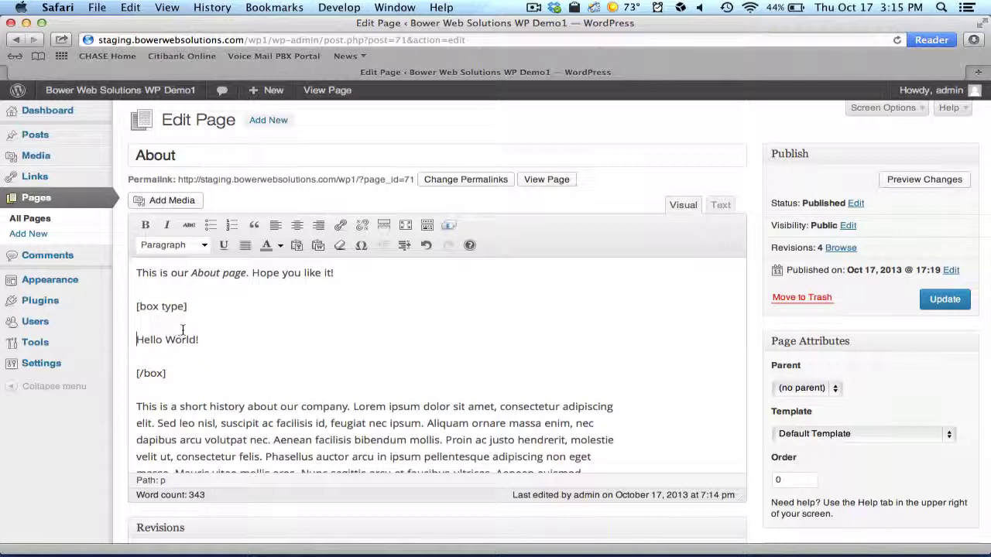
left_click_drag(183, 330, 201, 338)
left_click_drag(137, 372, 174, 370)
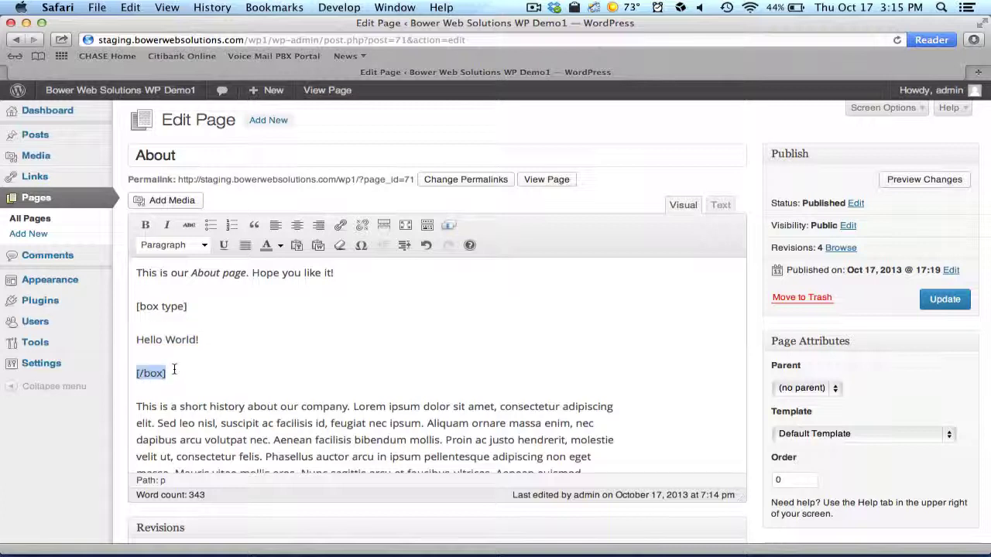
left_click(159, 308)
left_click_drag(163, 308, 183, 308)
key("BackSpace")
key("BackSpace")
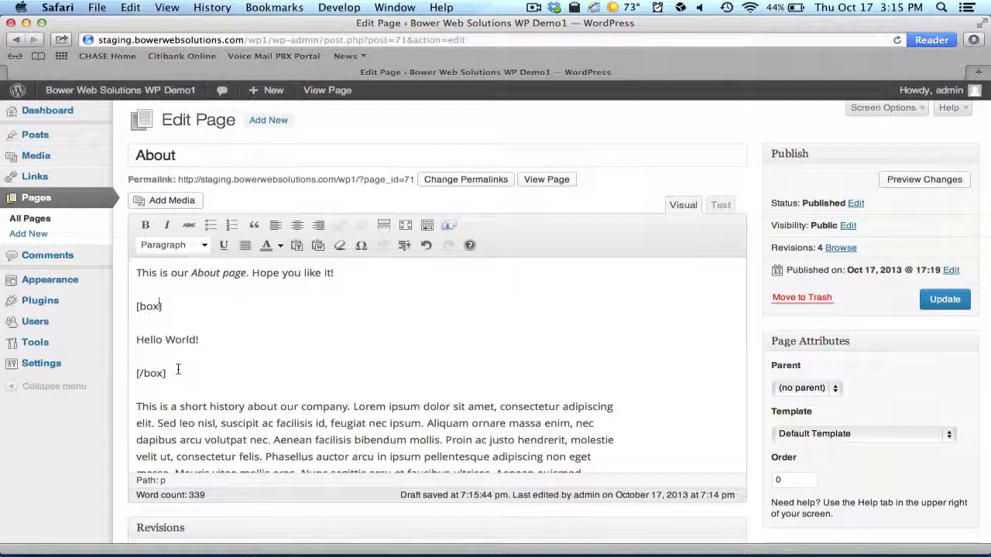
left_click_drag(136, 341, 222, 343)
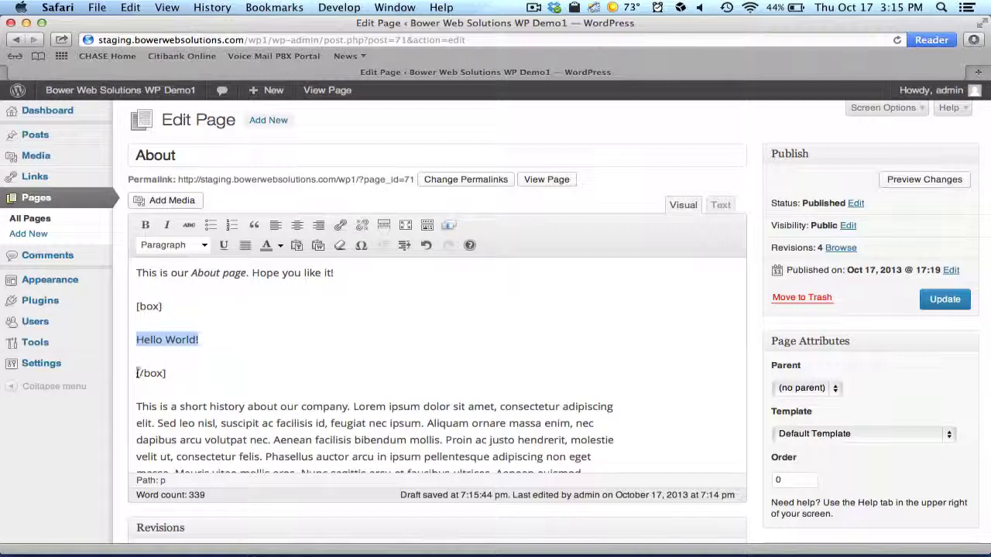
left_click_drag(136, 373, 165, 373)
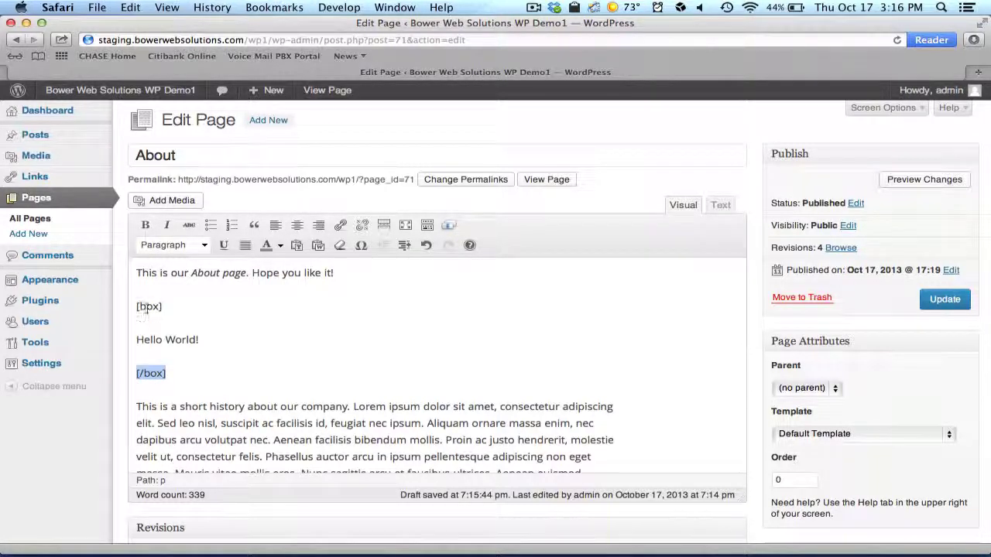
left_click(182, 362)
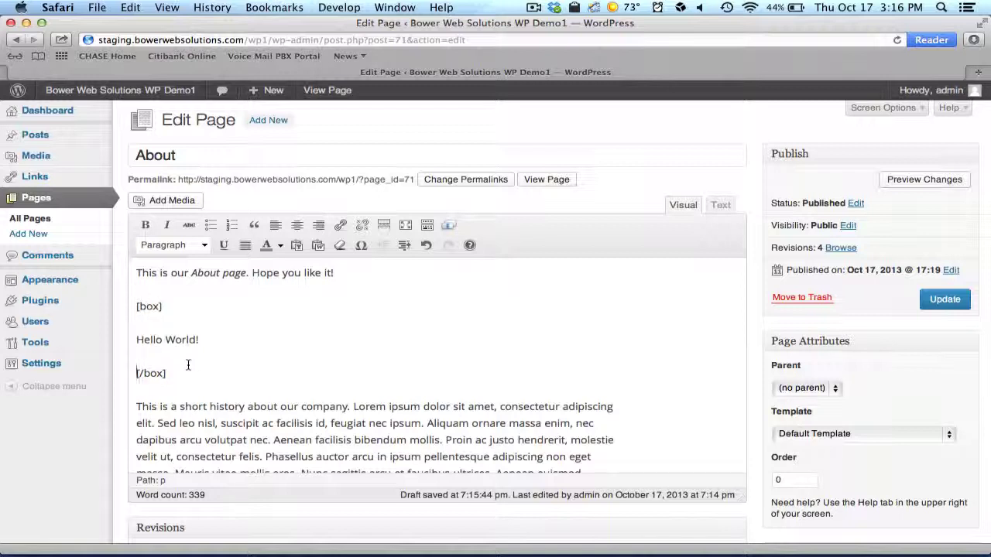
Restore the box tag's original attributes by retyping 'type' and pasting them back.
left_click(159, 308)
type("type")
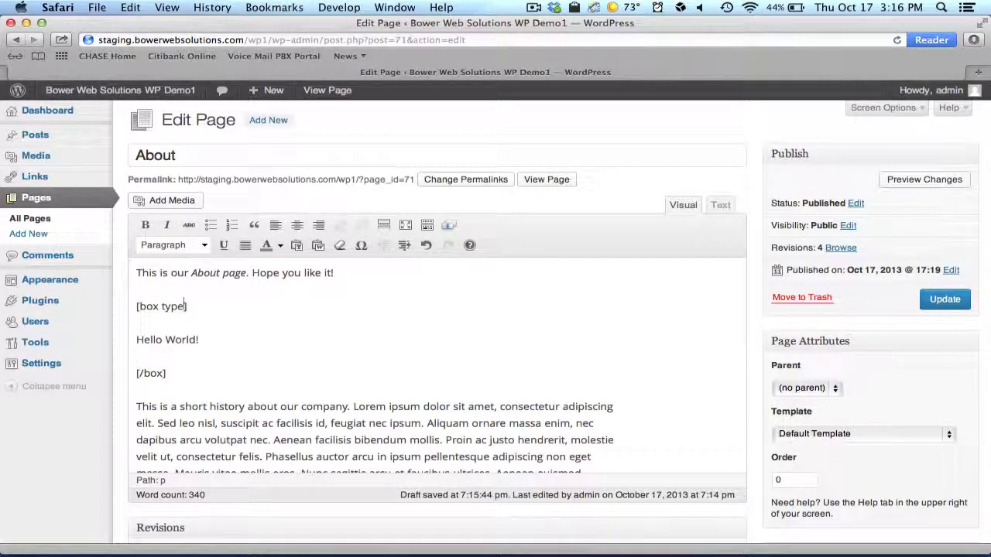
key("super+v")
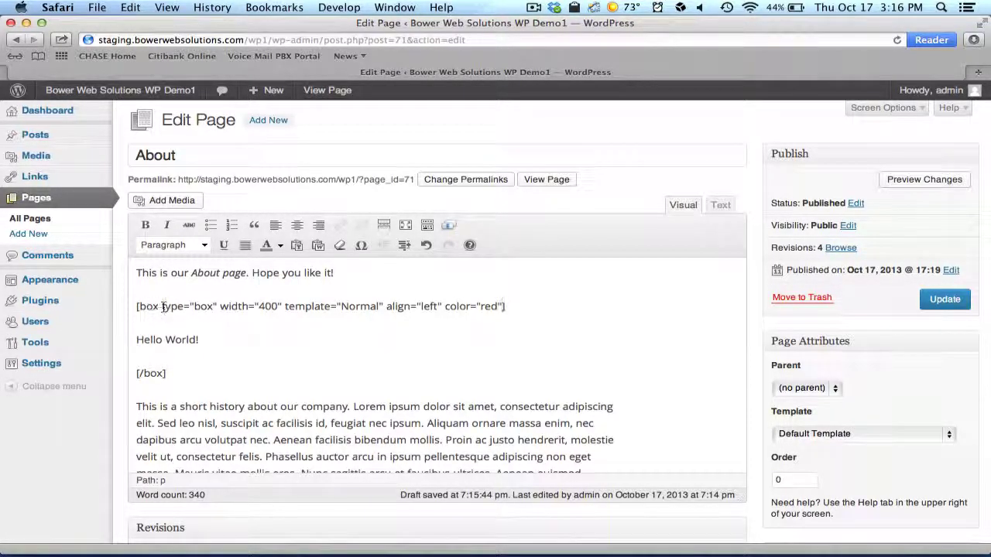
left_click_drag(163, 308, 504, 306)
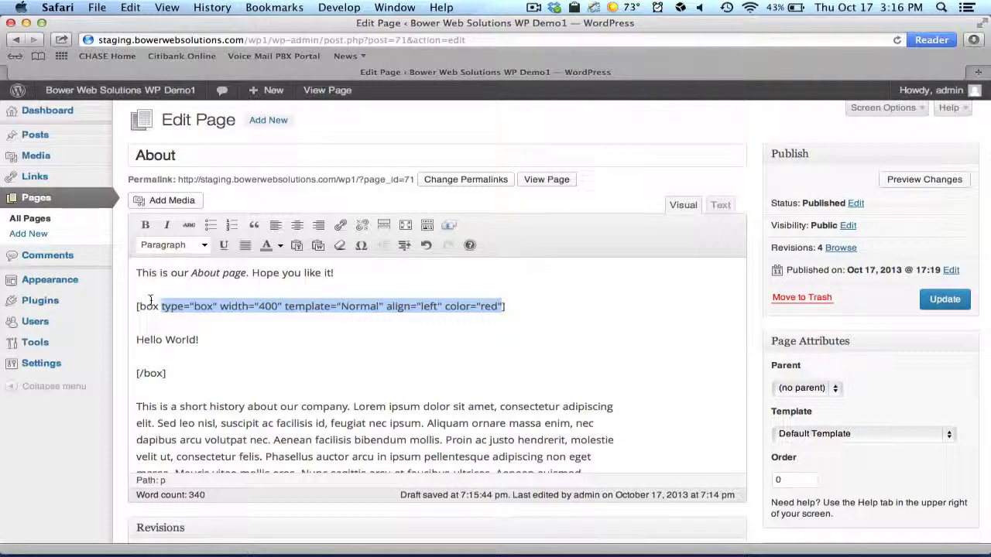
Change the box width to 600 and colour to blue, and add 'Come visit us' after 'Hello World!'.
left_click(209, 308)
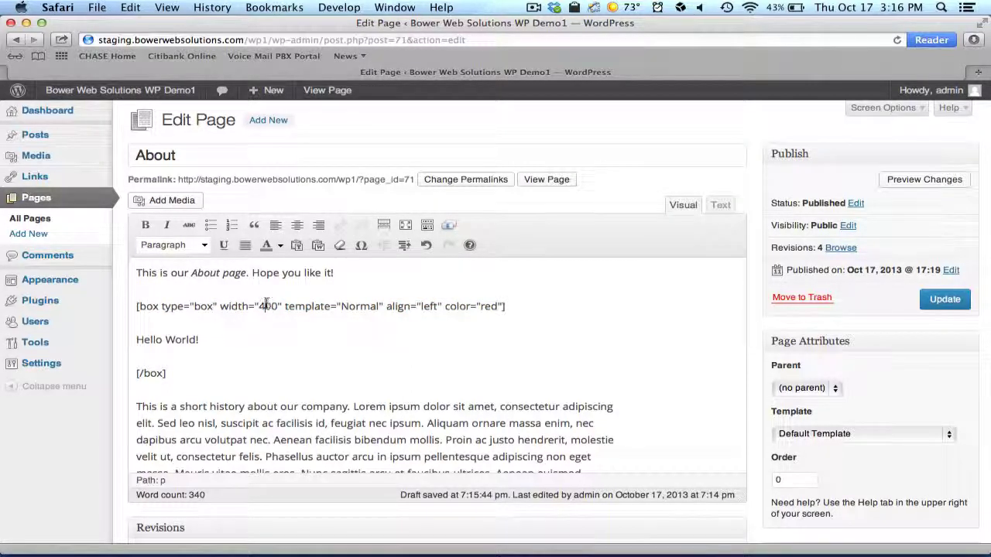
left_click_drag(266, 306, 259, 305)
type("6")
left_click_drag(480, 306, 496, 307)
type("blue")
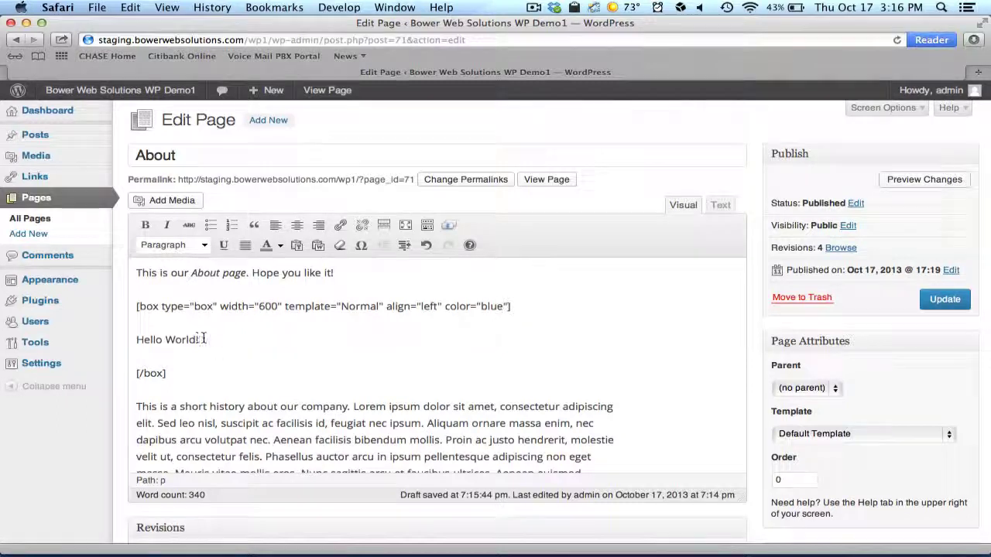
left_click(205, 340)
type("Come ")
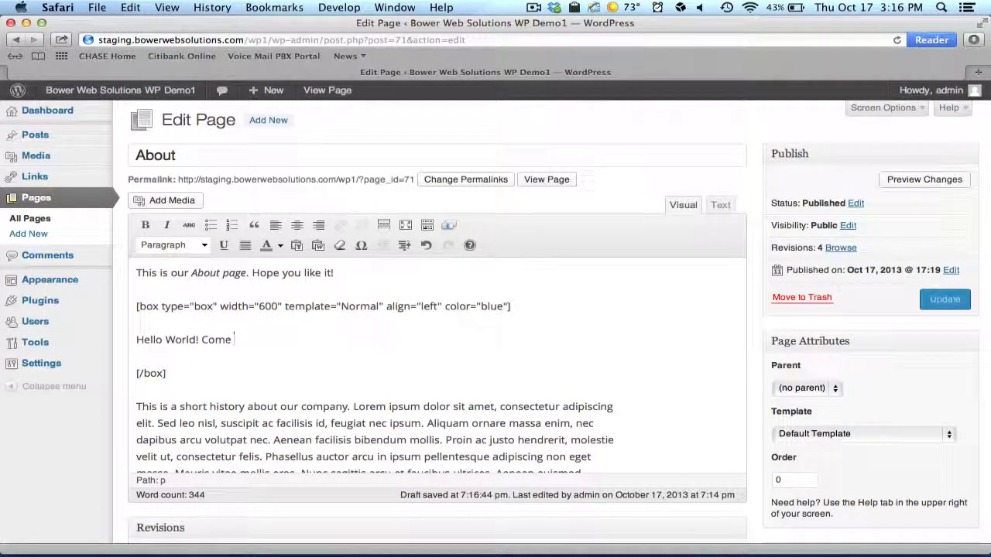
type("visit us!")
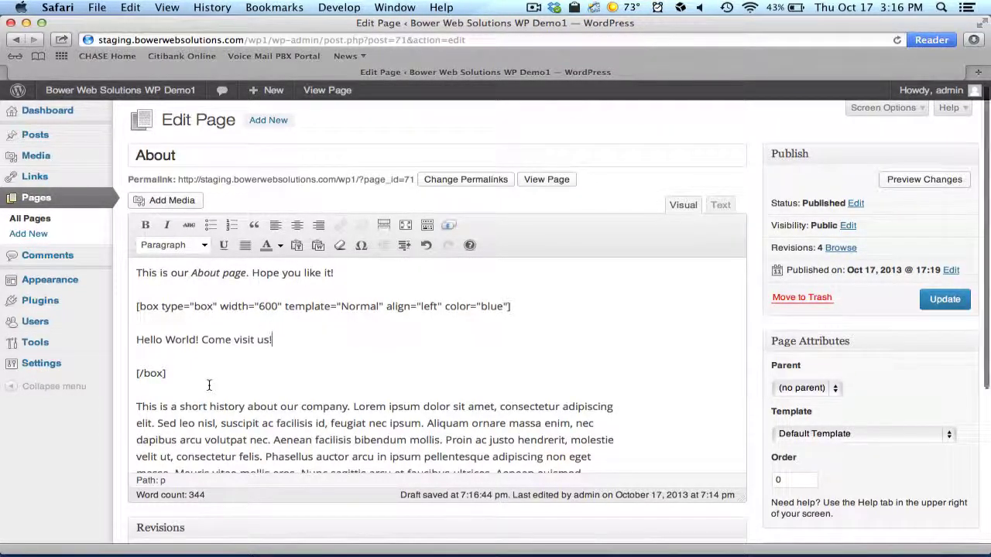
left_click(135, 342)
key("BackSpace")
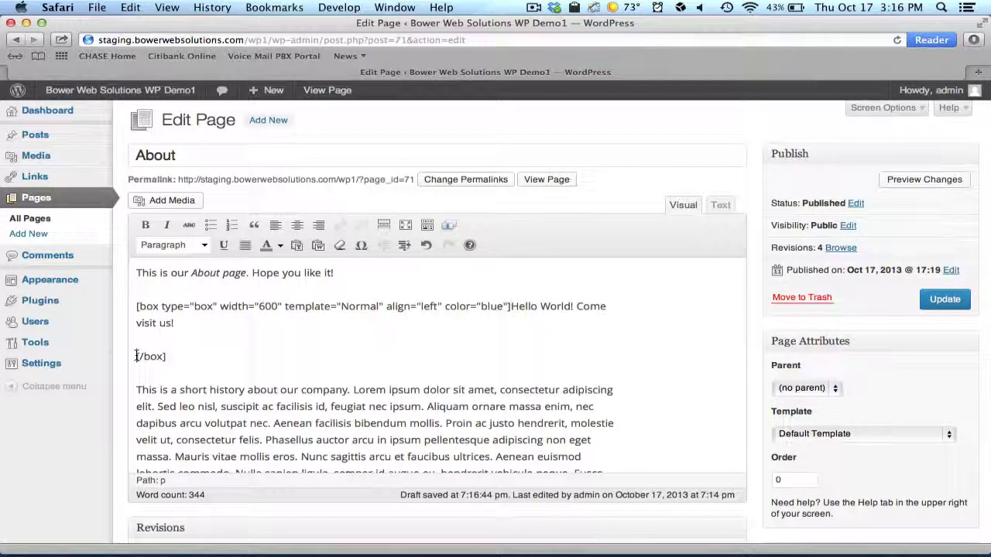
left_click(136, 355)
key("BackSpace")
key("BackSpace")
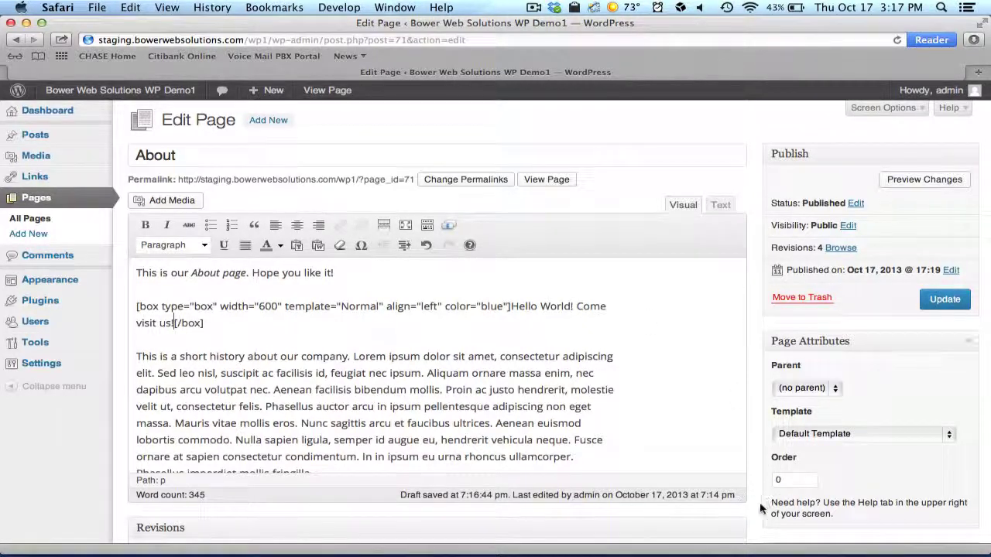
left_click_drag(743, 499, 793, 525)
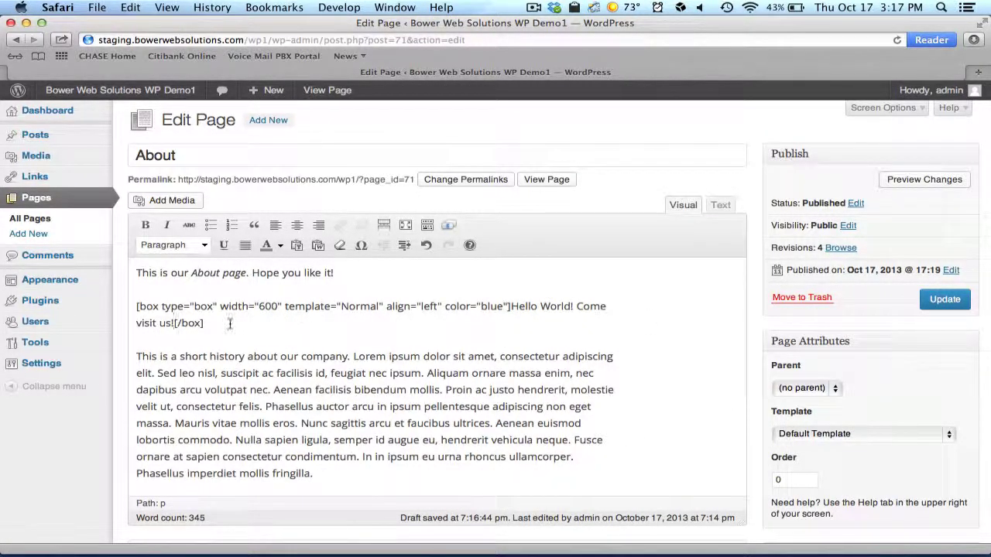
left_click_drag(230, 323, 174, 323)
left_click(163, 323)
left_click_drag(206, 323, 128, 306)
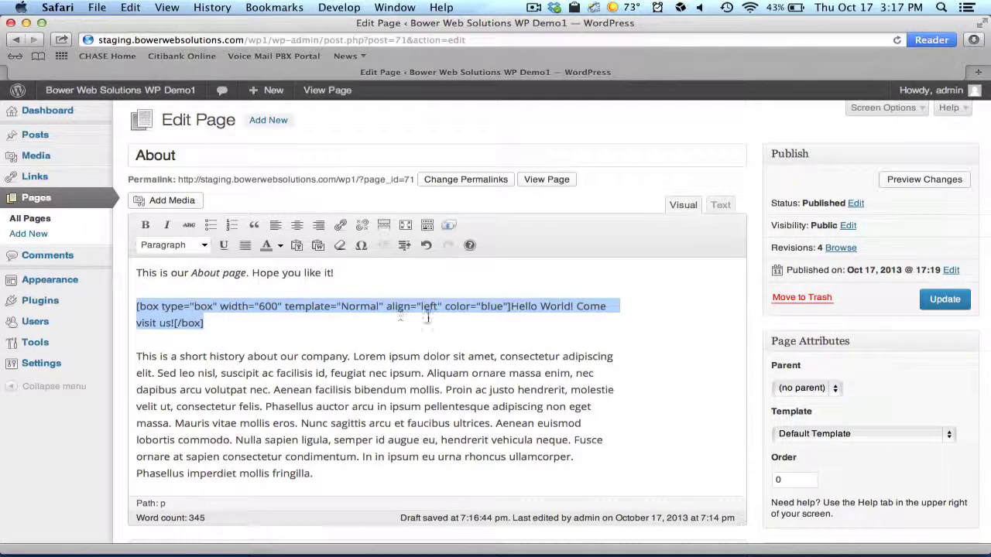
left_click(514, 354)
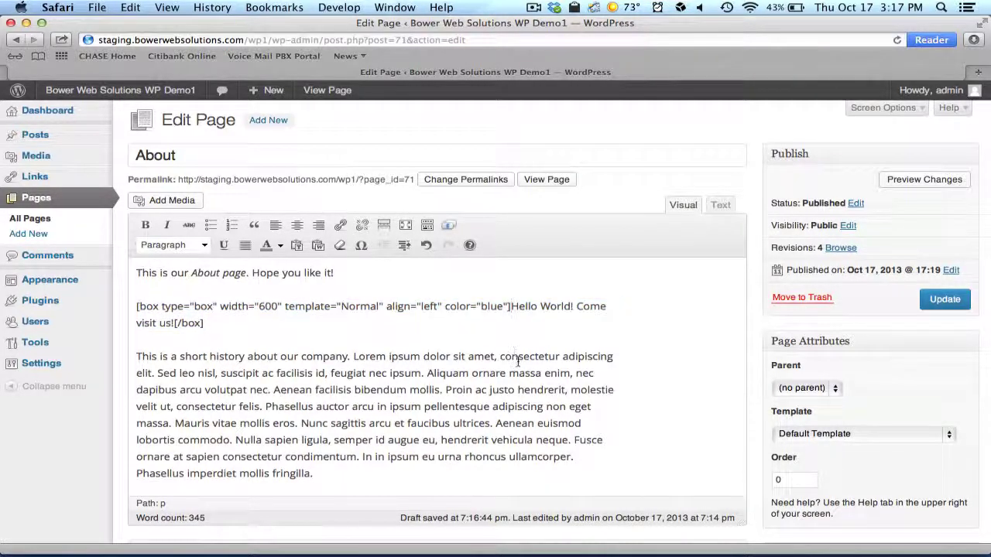
key("Return")
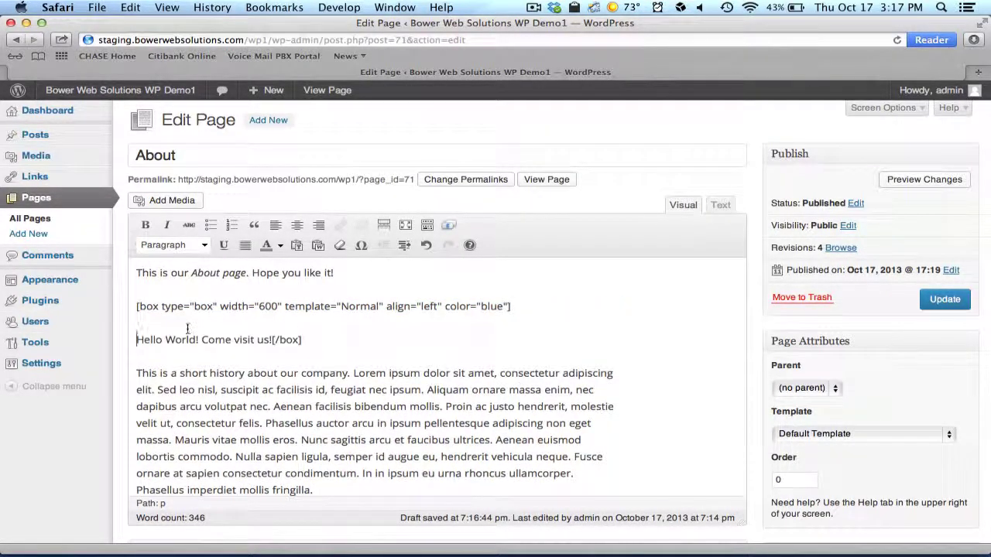
left_click(271, 339)
key("Return")
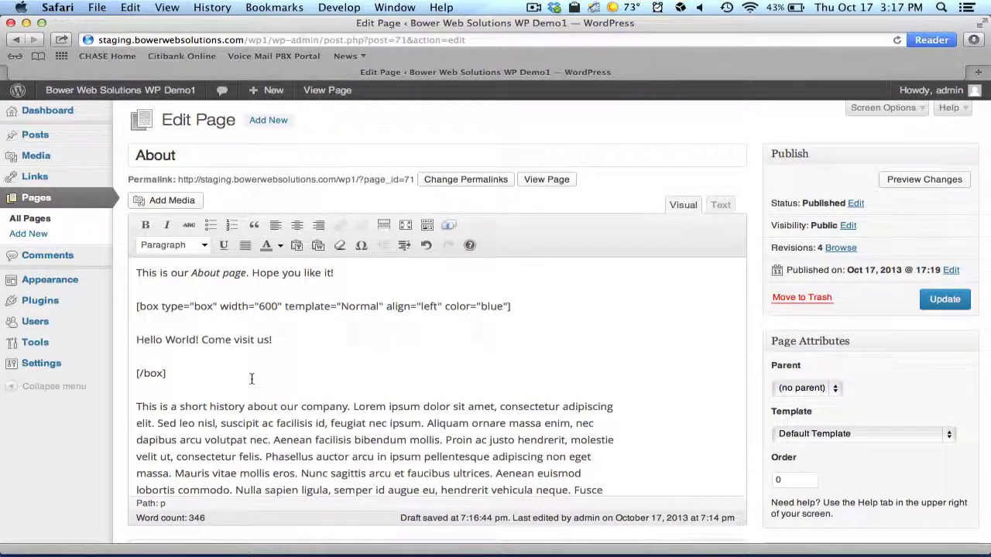
Update the About page to 5 revisions, view it live, then reopen its editor.
left_click(943, 299)
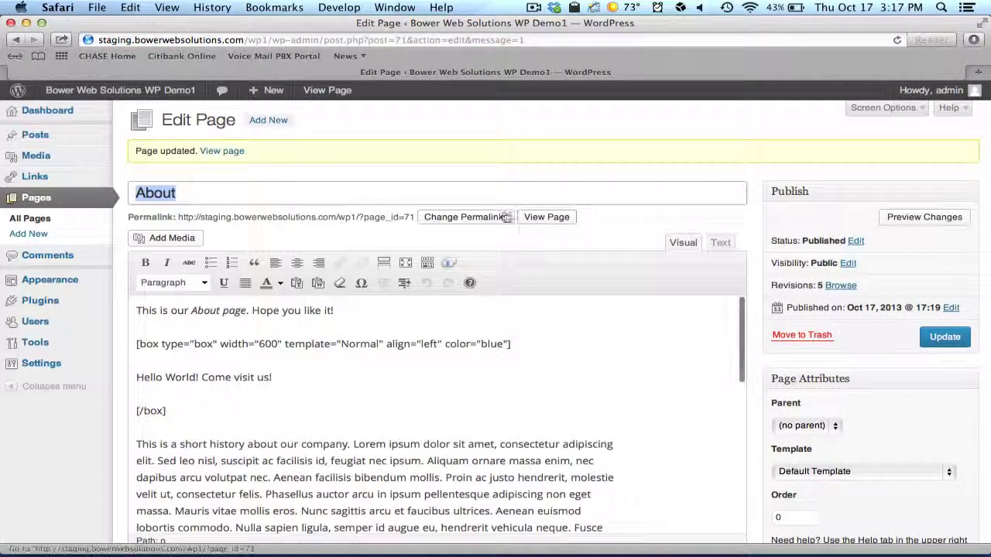
left_click(547, 219)
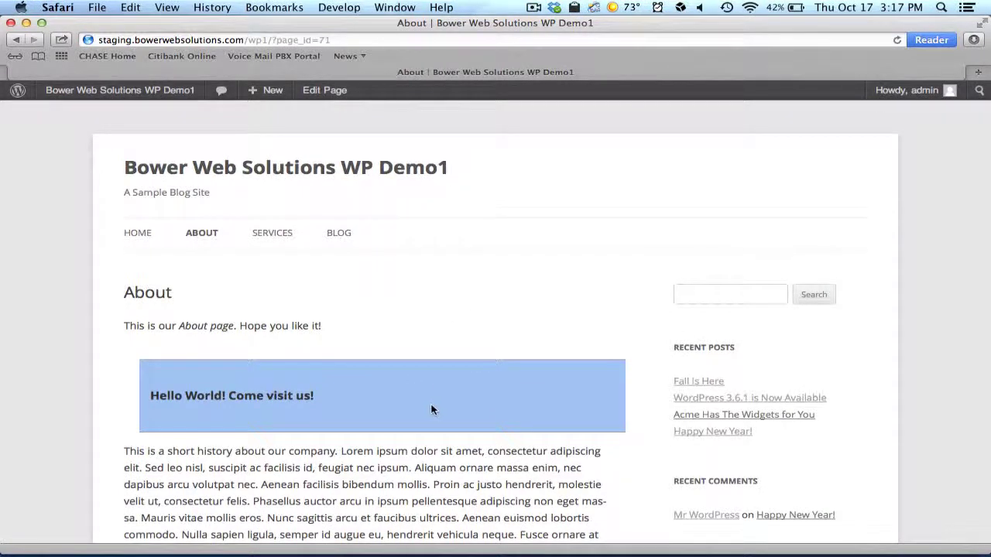
left_click(315, 92)
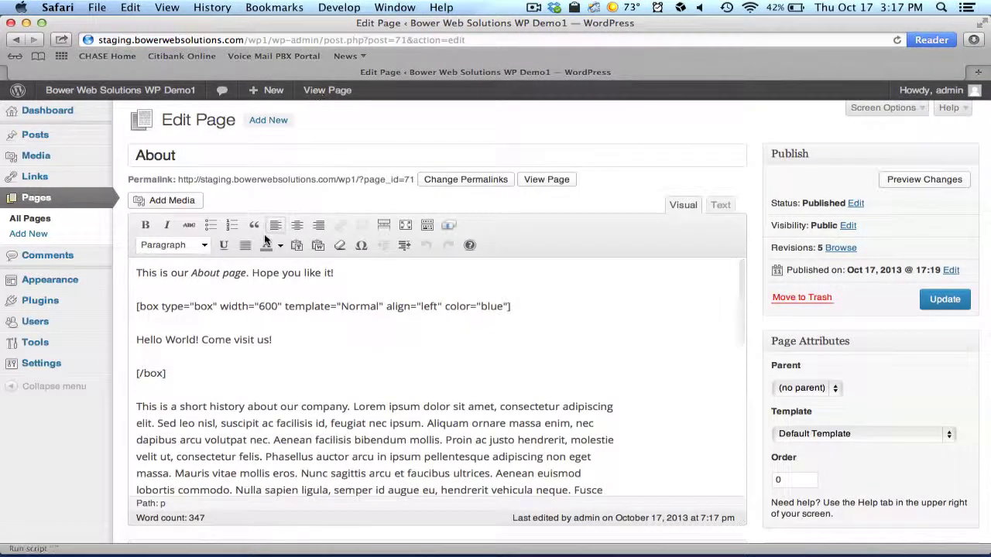
left_click(136, 307)
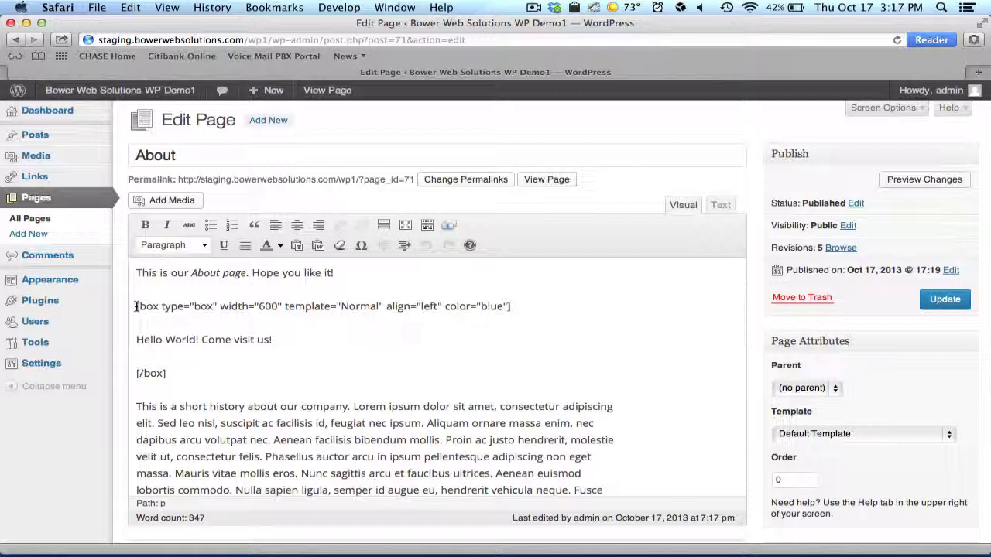
left_click_drag(136, 306, 559, 311)
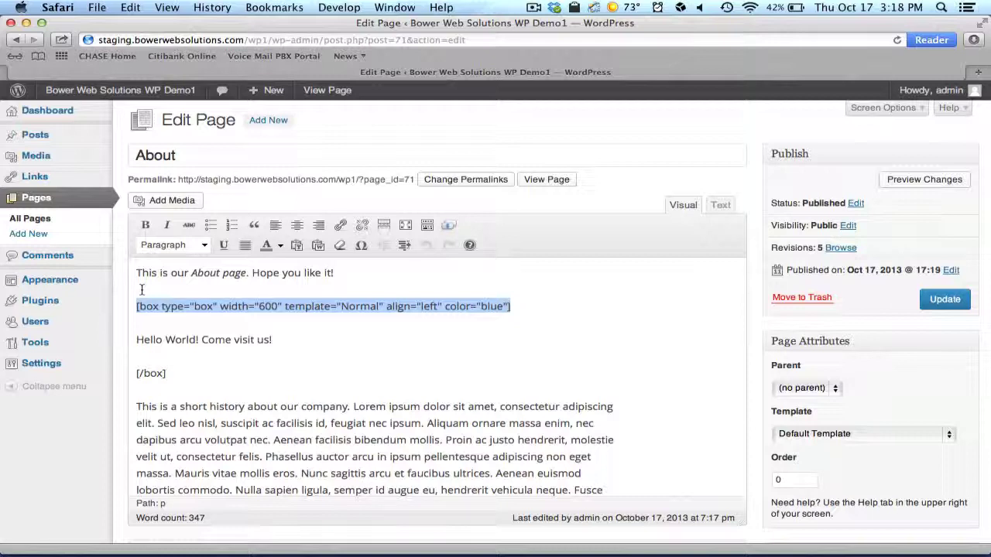
Update the About page again and view the wide blue 'Hello World! Come visit us!' box live.
left_click(542, 380)
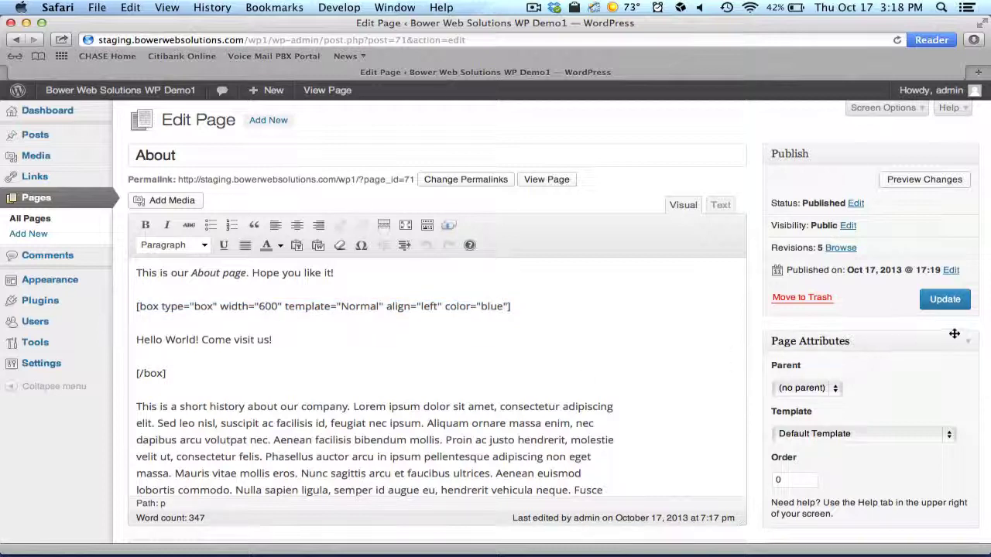
left_click(954, 303)
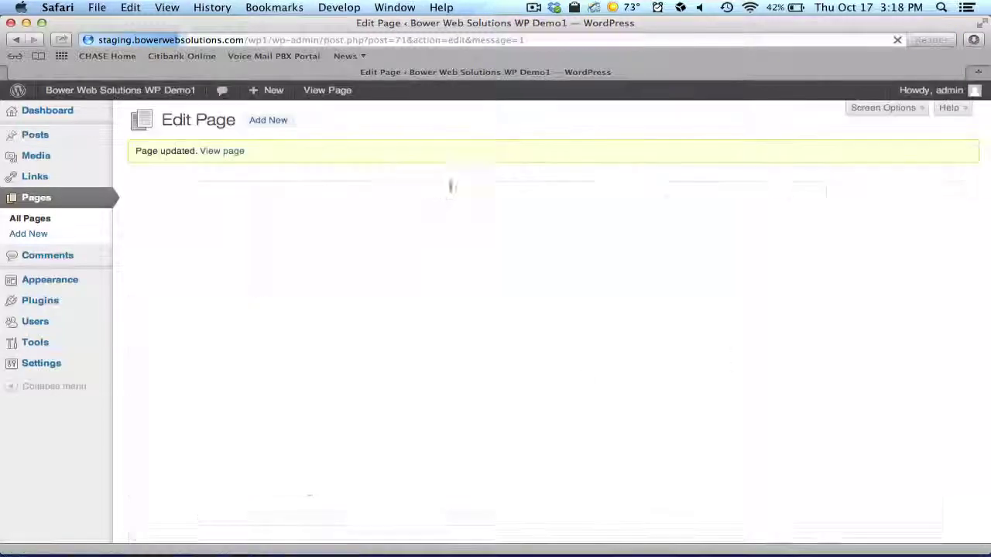
left_click(547, 216)
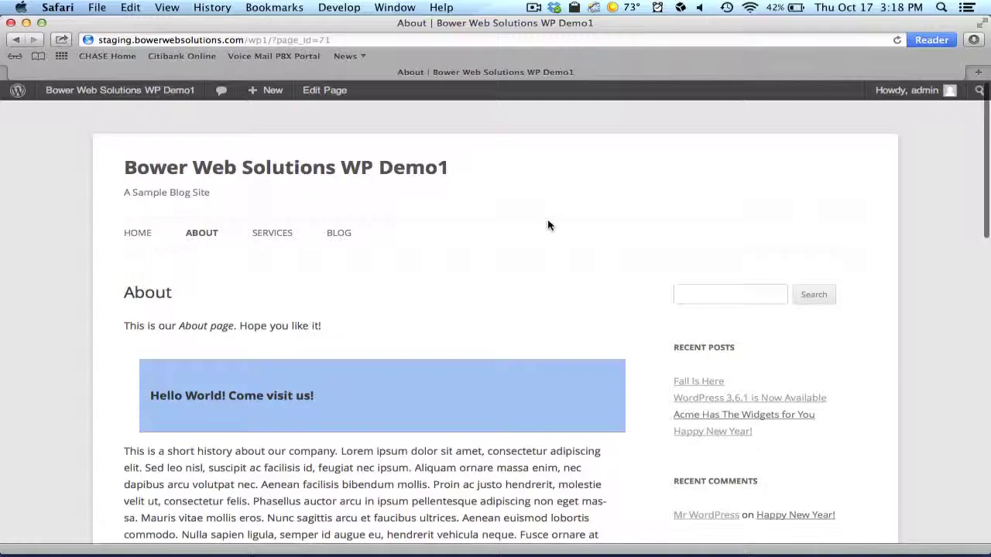
Close the Safari window with Cmd+W, leaving the Bower web solutions desktop visible.
key("super+w")
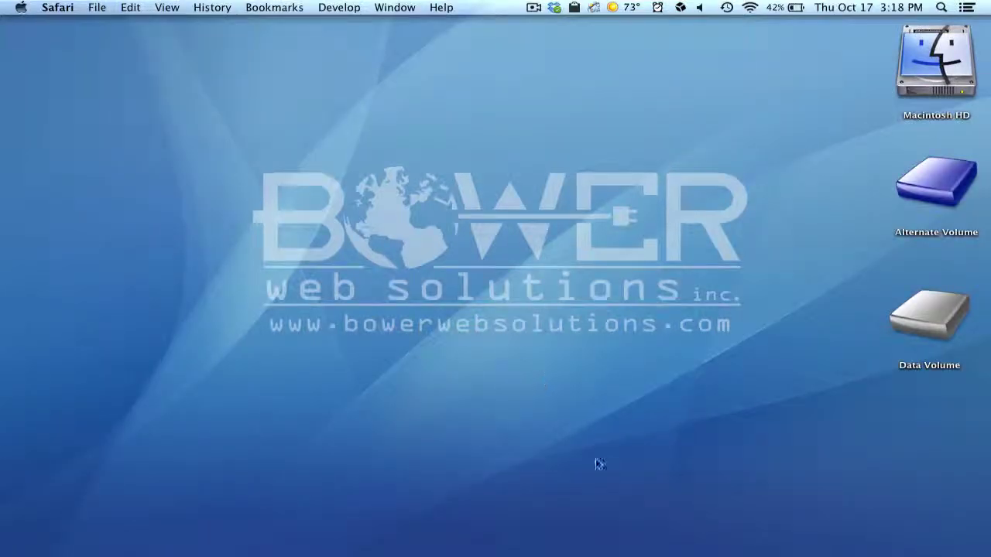